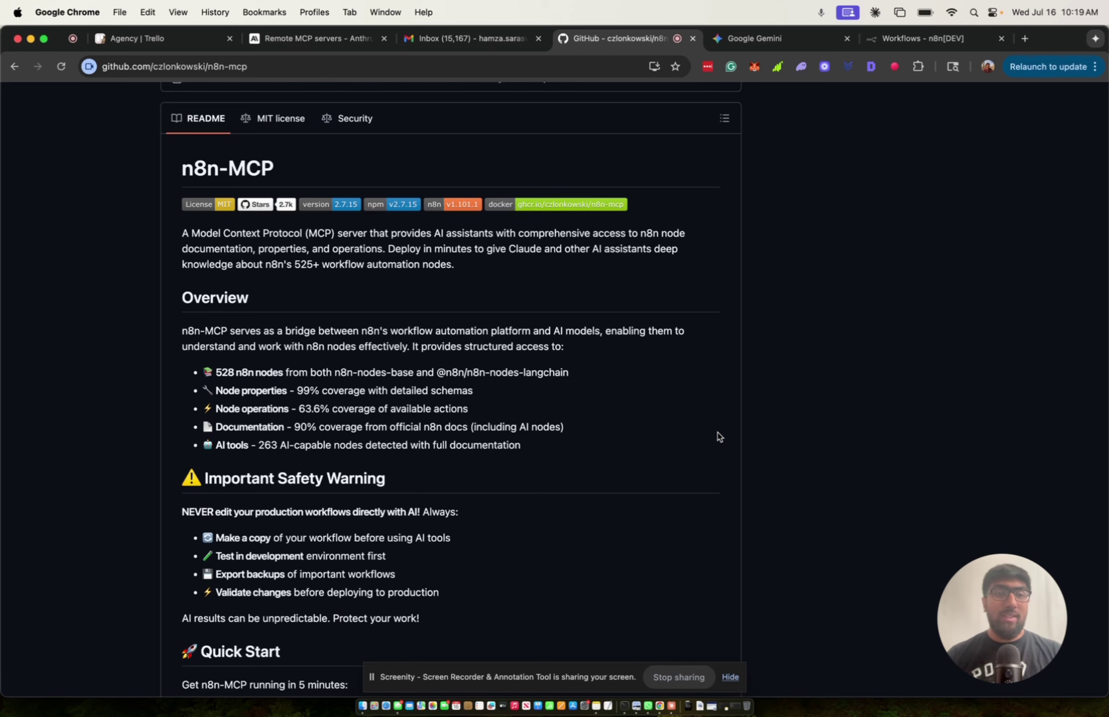
Review the n8n-MCP README's quick start options, Claude Desktop configurations and Claude Project Setup instructions
{"action": "scroll", "coordinate": [764, 338], "scroll_direction": "down", "scroll_amount": 5}
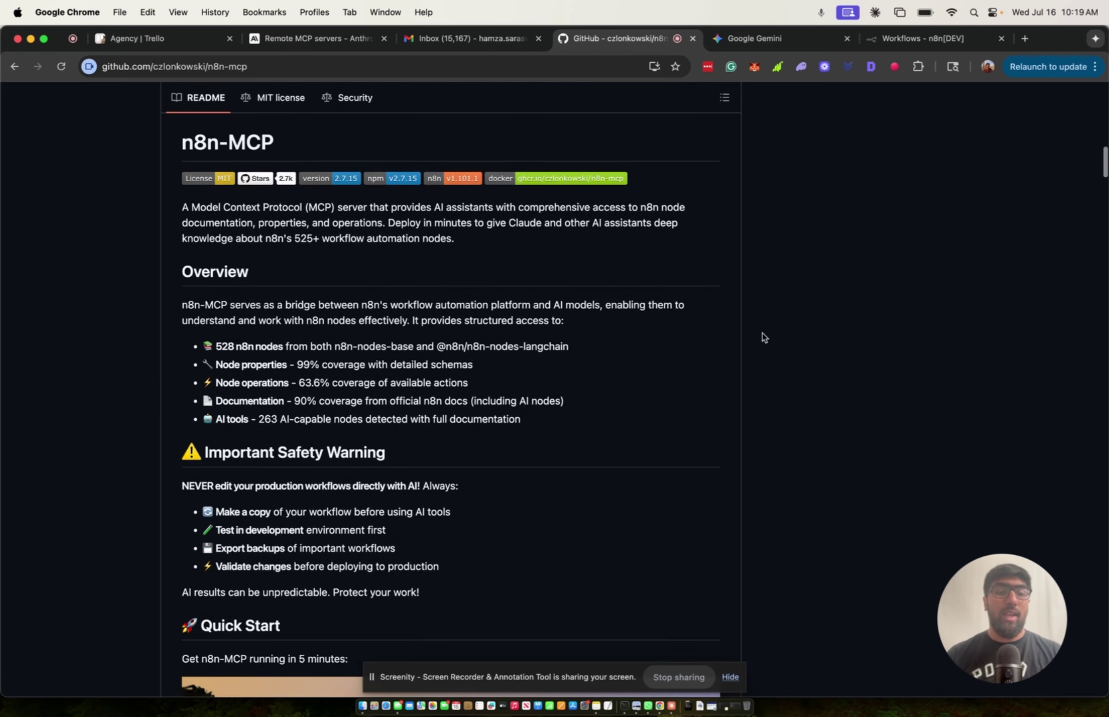
{"action": "scroll", "coordinate": [765, 338], "scroll_direction": "down", "scroll_amount": 3}
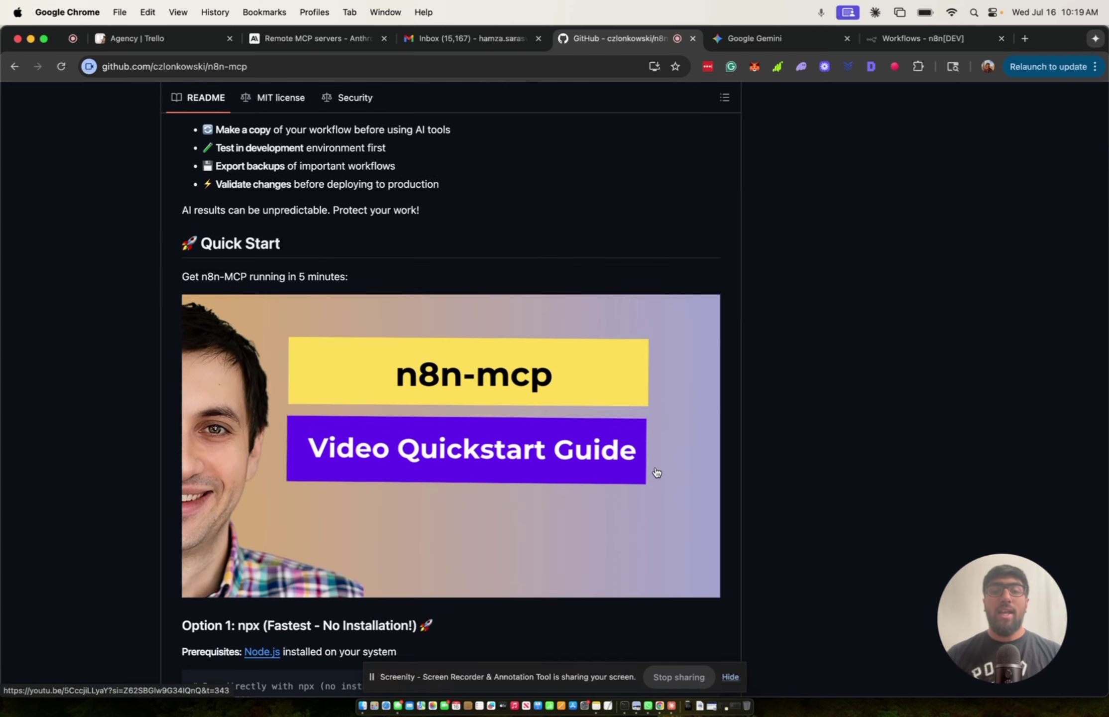
{"action": "scroll", "coordinate": [755, 449], "scroll_direction": "down", "scroll_amount": 15}
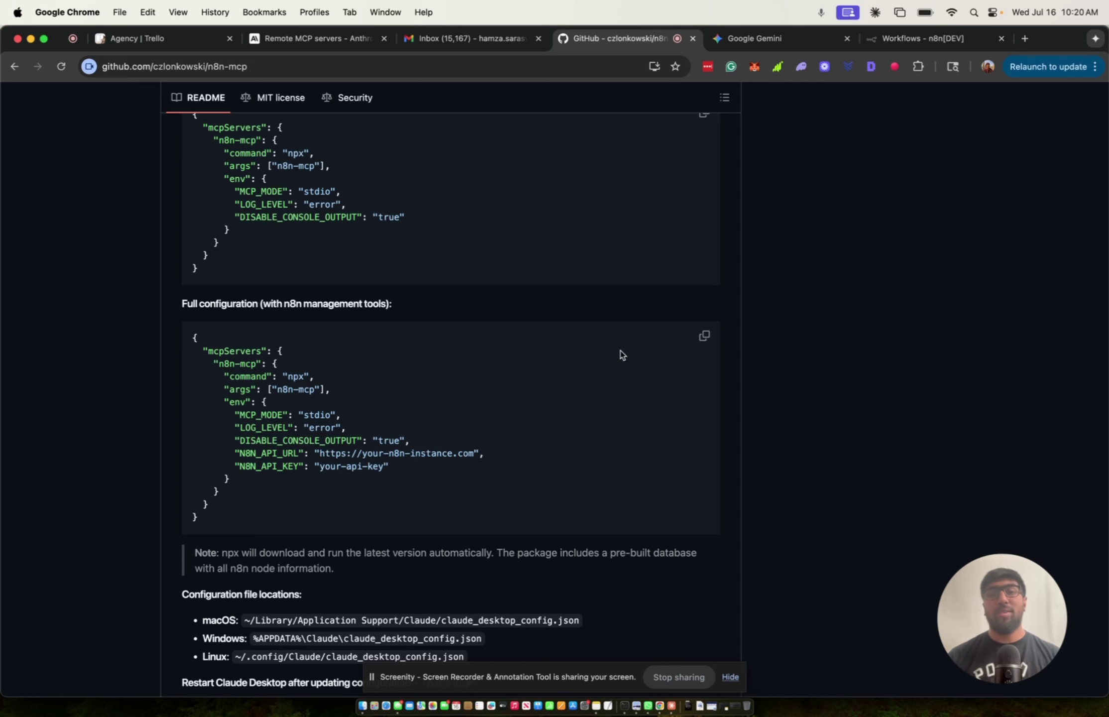
{"action": "scroll", "coordinate": [759, 385], "scroll_direction": "down", "scroll_amount": 3}
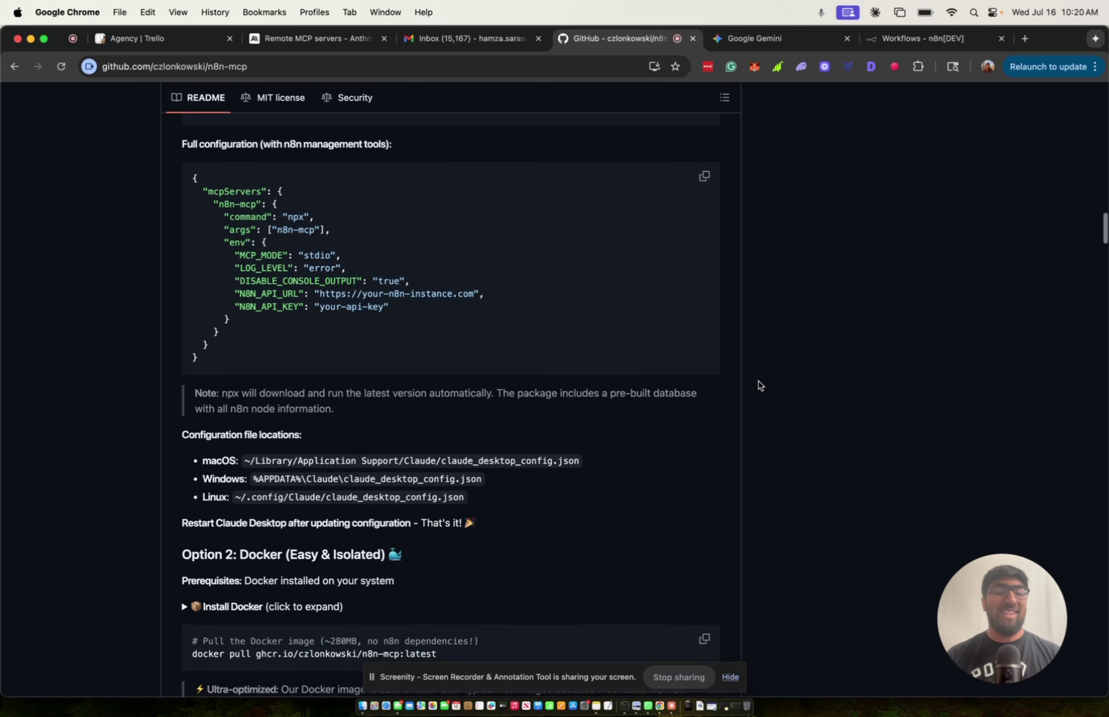
{"action": "scroll", "coordinate": [759, 385], "scroll_direction": "down", "scroll_amount": 5}
{"action": "scroll", "coordinate": [326, 549], "scroll_direction": "down", "scroll_amount": 18}
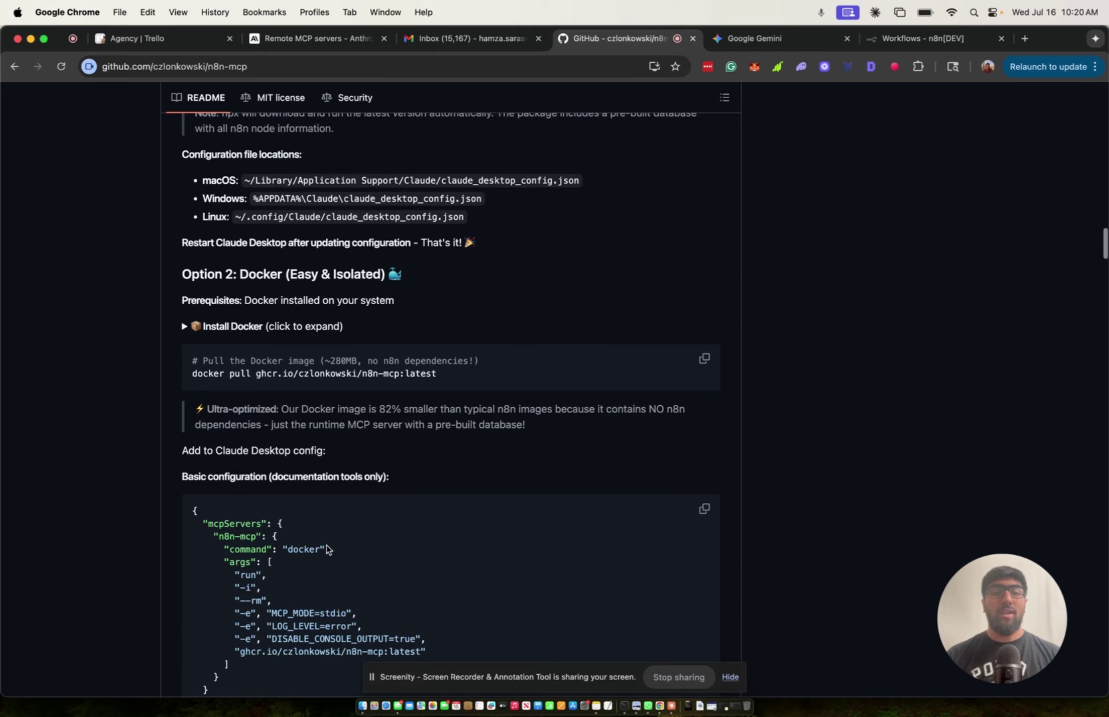
{"action": "scroll", "coordinate": [327, 549], "scroll_direction": "down", "scroll_amount": 8}
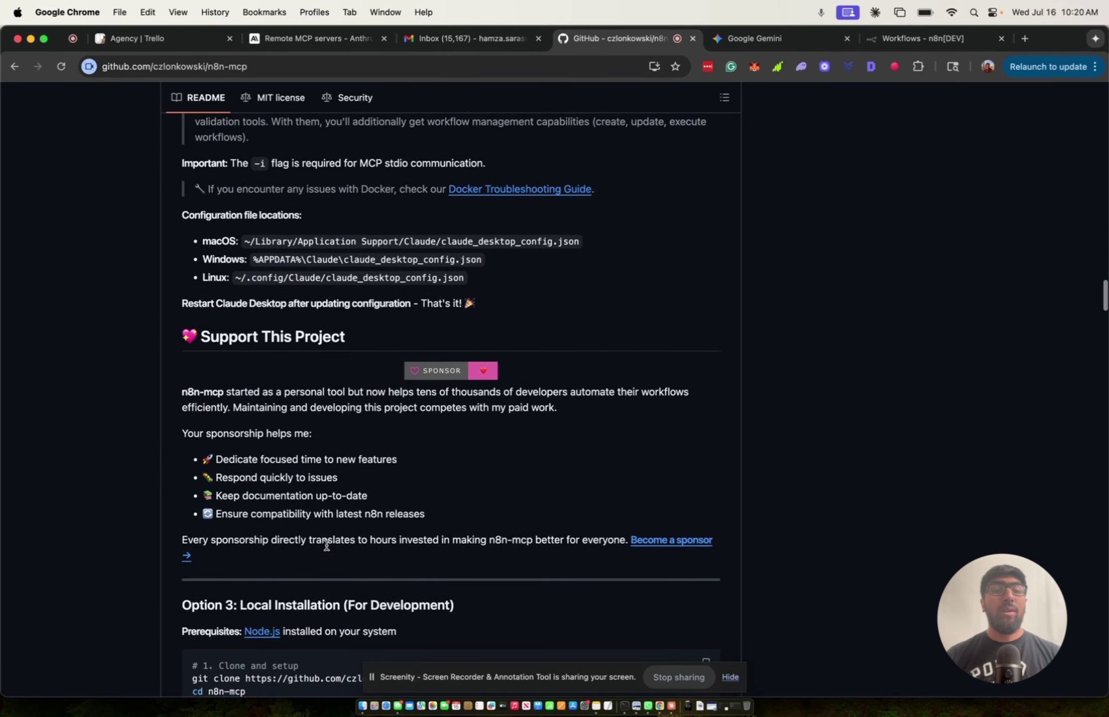
{"action": "scroll", "coordinate": [326, 549], "scroll_direction": "down", "scroll_amount": 16}
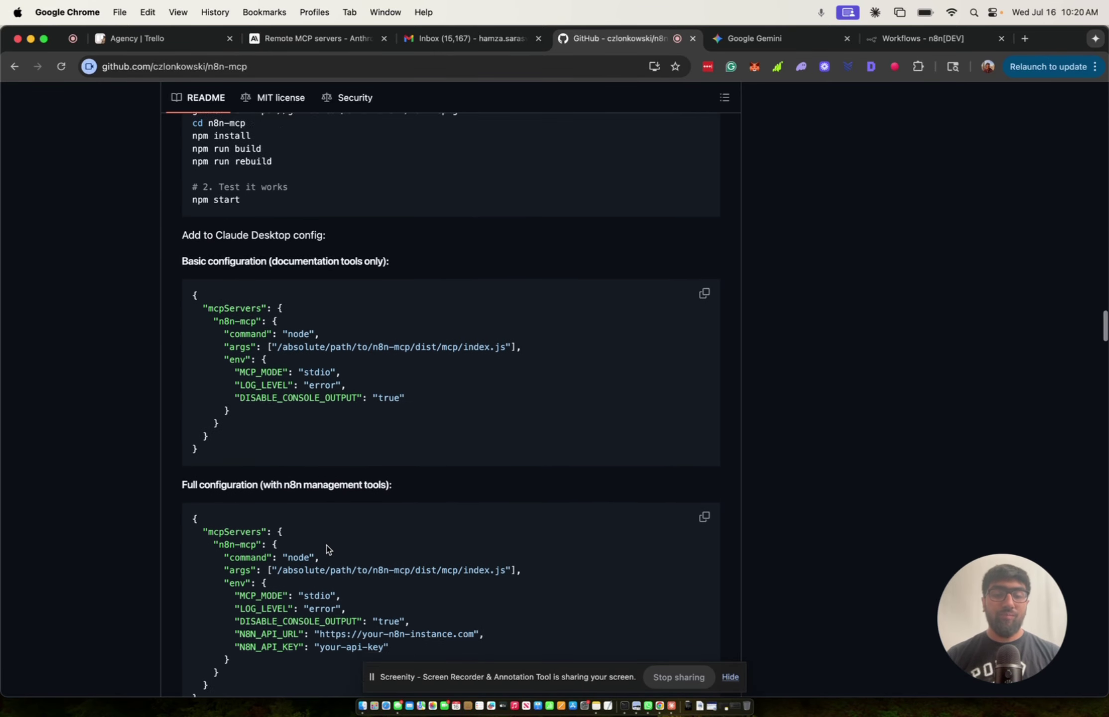
{"action": "scroll", "coordinate": [326, 549], "scroll_direction": "down", "scroll_amount": 9}
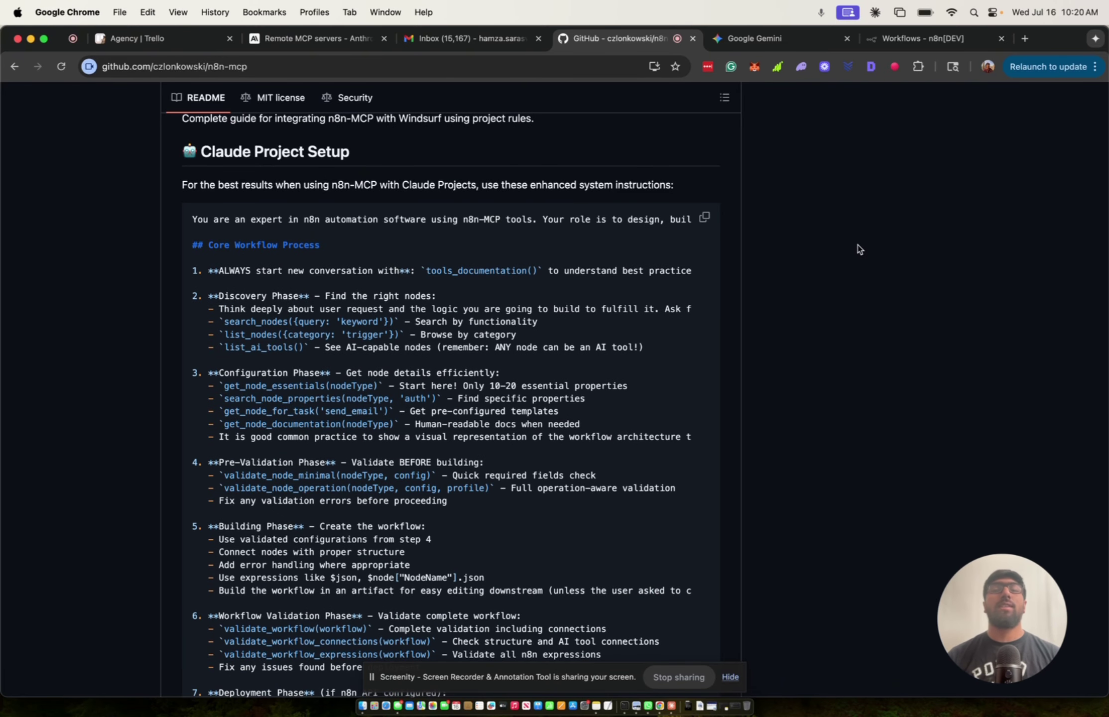
Switch to Claude and review the generated LinkedIn post workflow's architecture diagram, component breakdown and setup requirements
{"action": "key", "text": "super+Tab"}
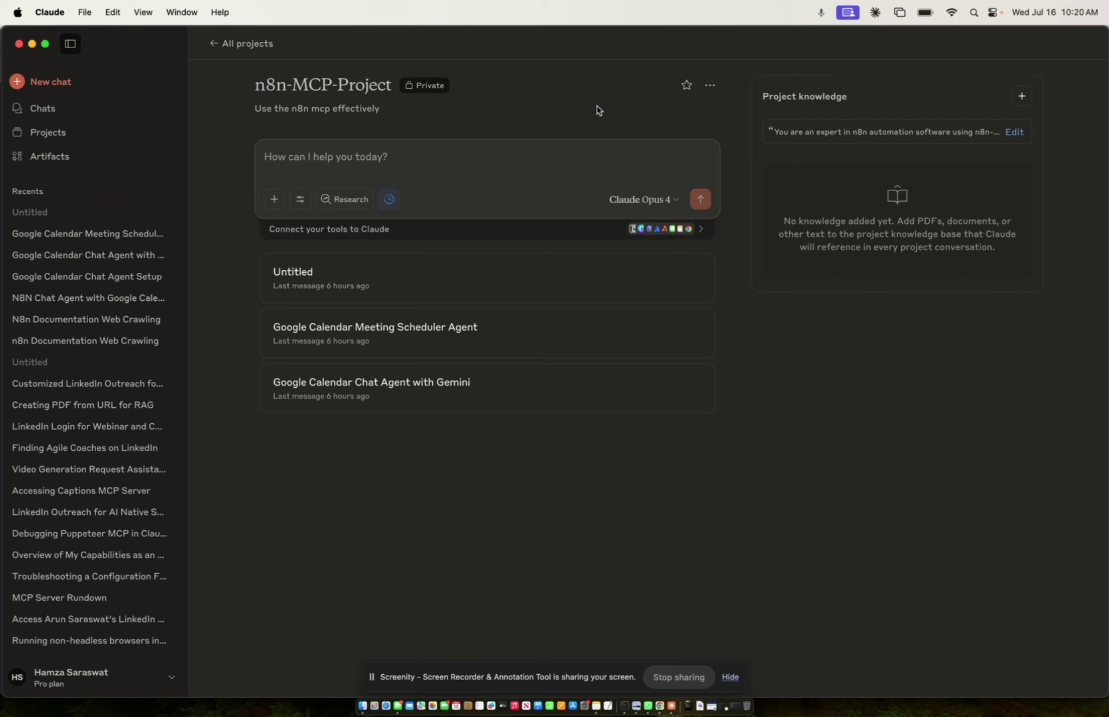
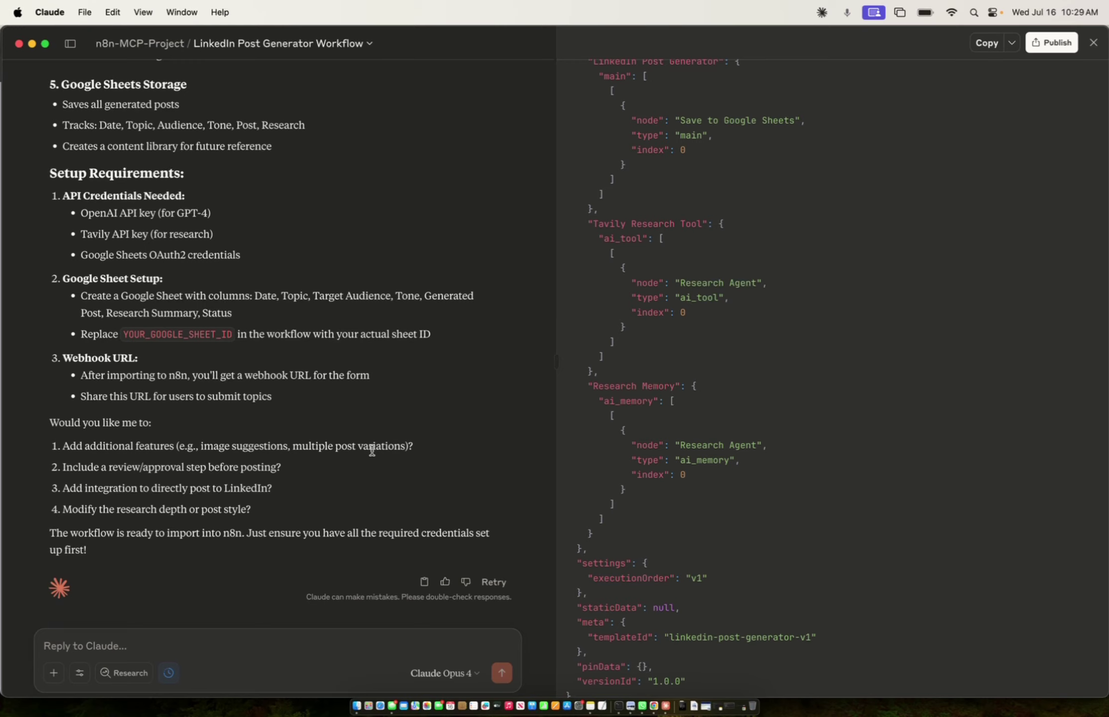
{"action": "scroll", "coordinate": [371, 451], "scroll_direction": "up", "scroll_amount": 15}
{"action": "scroll", "coordinate": [372, 451], "scroll_direction": "up", "scroll_amount": 10}
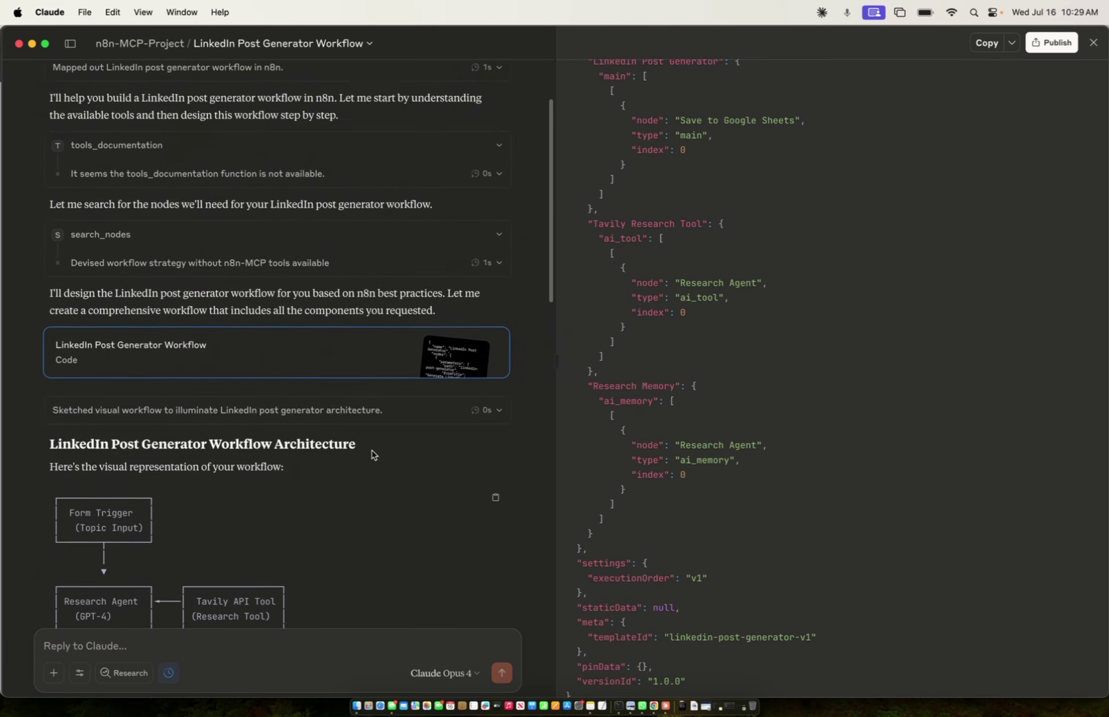
{"action": "scroll", "coordinate": [372, 450], "scroll_direction": "down", "scroll_amount": 20}
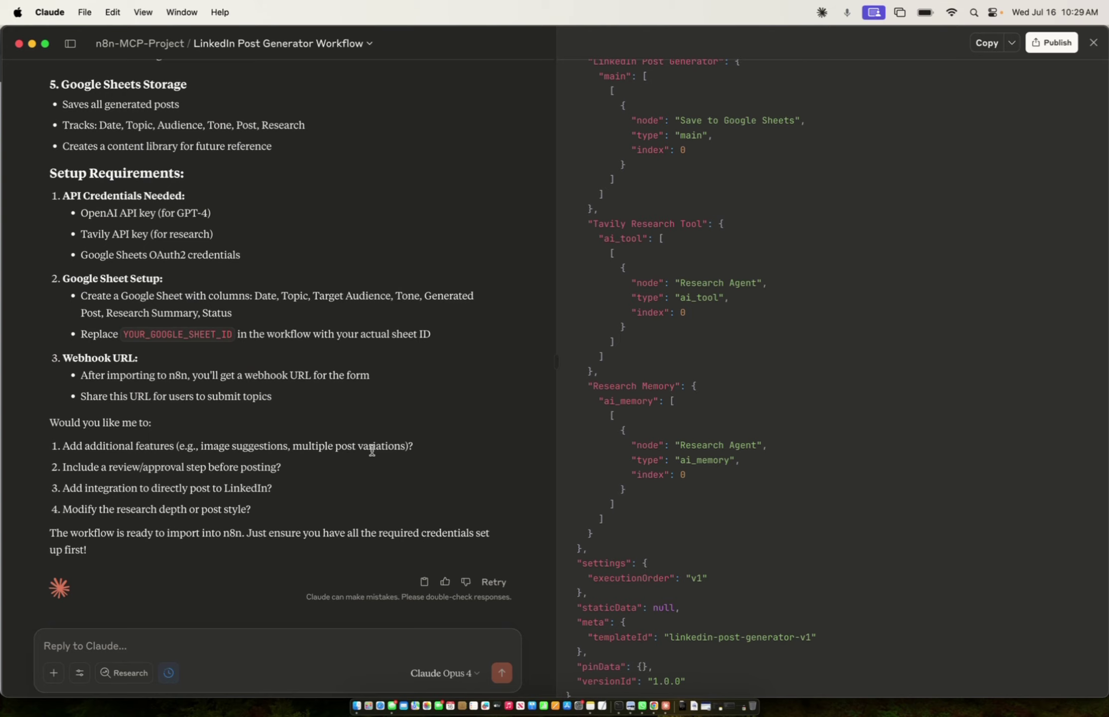
{"action": "scroll", "coordinate": [372, 451], "scroll_direction": "up", "scroll_amount": 7}
{"action": "scroll", "coordinate": [371, 454], "scroll_direction": "up", "scroll_amount": 15}
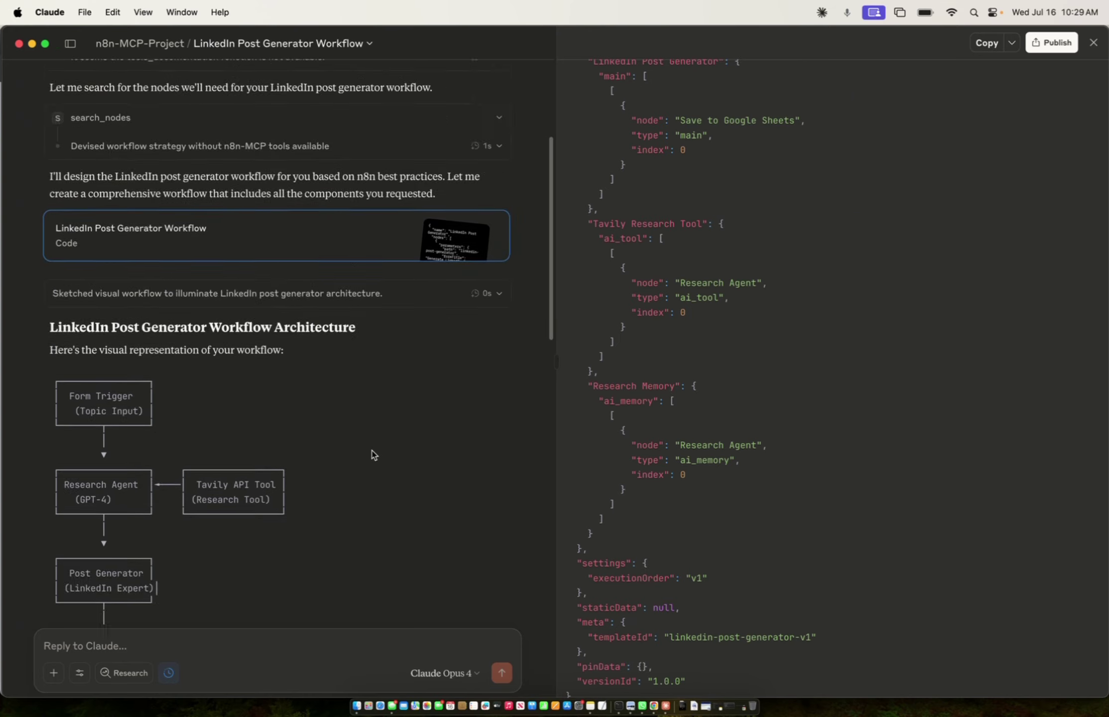
{"action": "scroll", "coordinate": [372, 454], "scroll_direction": "down", "scroll_amount": 3}
{"action": "scroll", "coordinate": [375, 454], "scroll_direction": "down", "scroll_amount": 4}
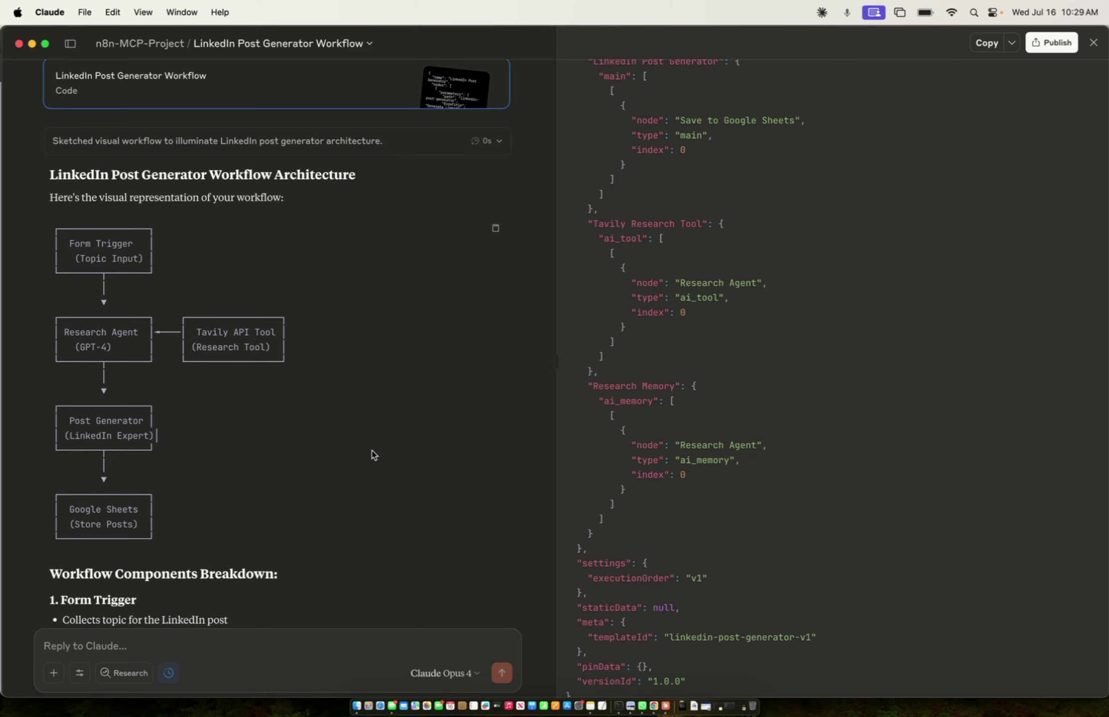
{"action": "scroll", "coordinate": [374, 454], "scroll_direction": "down", "scroll_amount": 11}
{"action": "scroll", "coordinate": [374, 455], "scroll_direction": "down", "scroll_amount": 6}
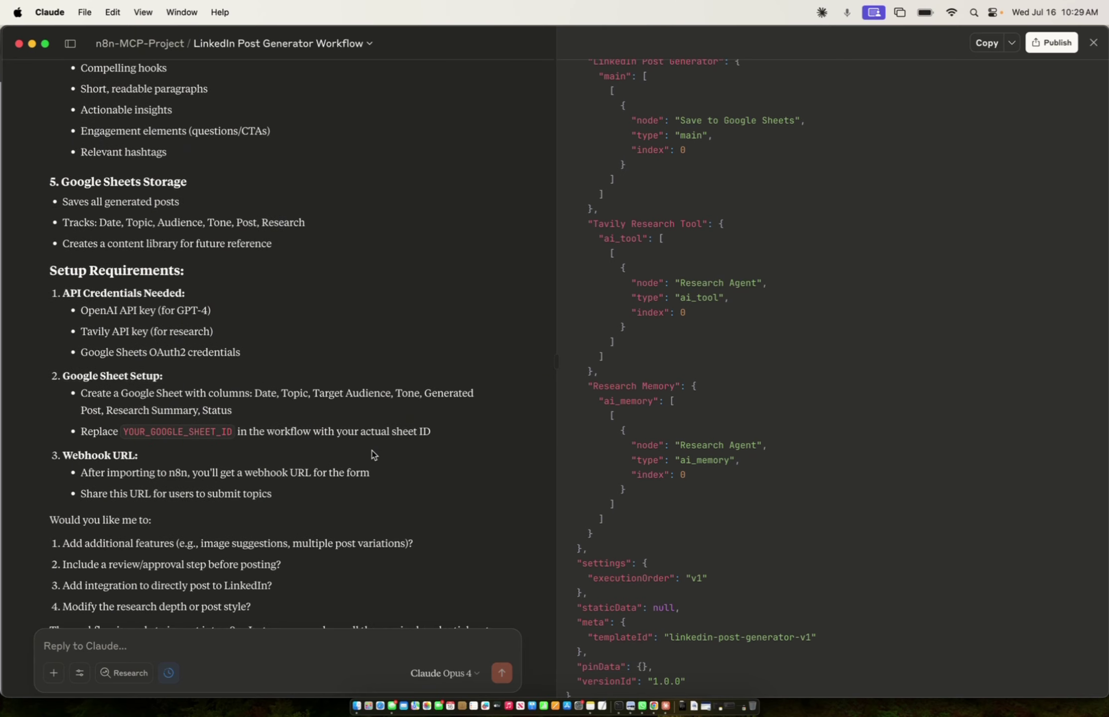
{"action": "scroll", "coordinate": [374, 451], "scroll_direction": "down", "scroll_amount": 2}
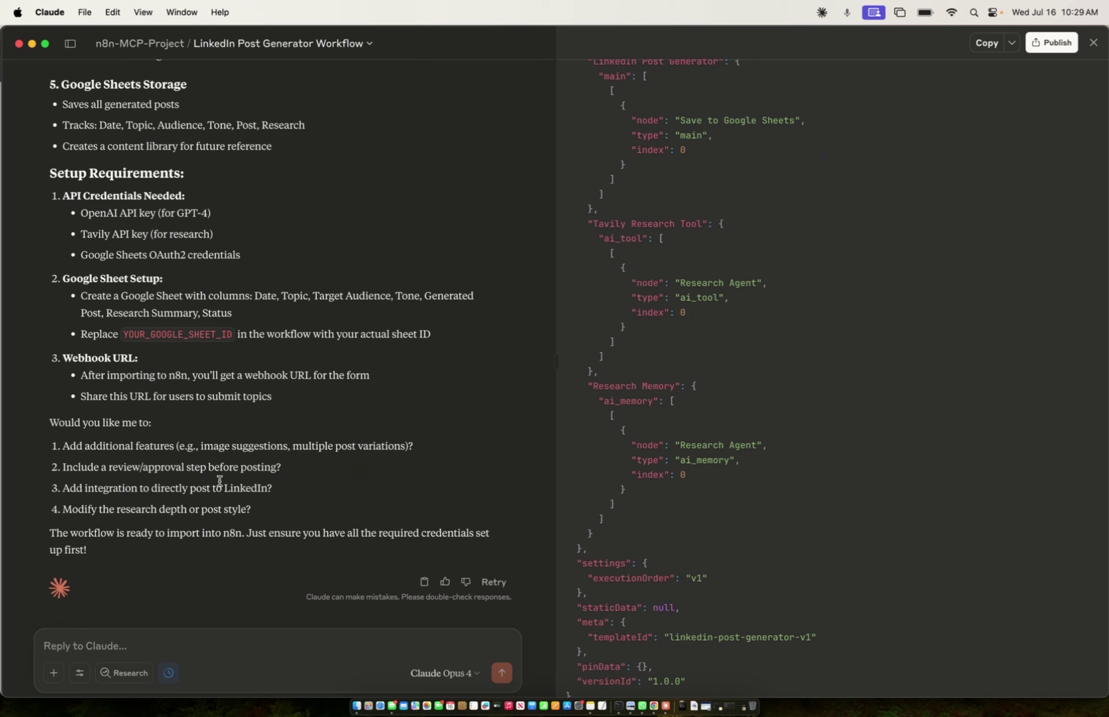
Switch to the n8n workflow in Chrome and place the Research Memory and Tavily Research Tool nodes side by side below the main row
{"action": "key", "text": "super+Tab"}
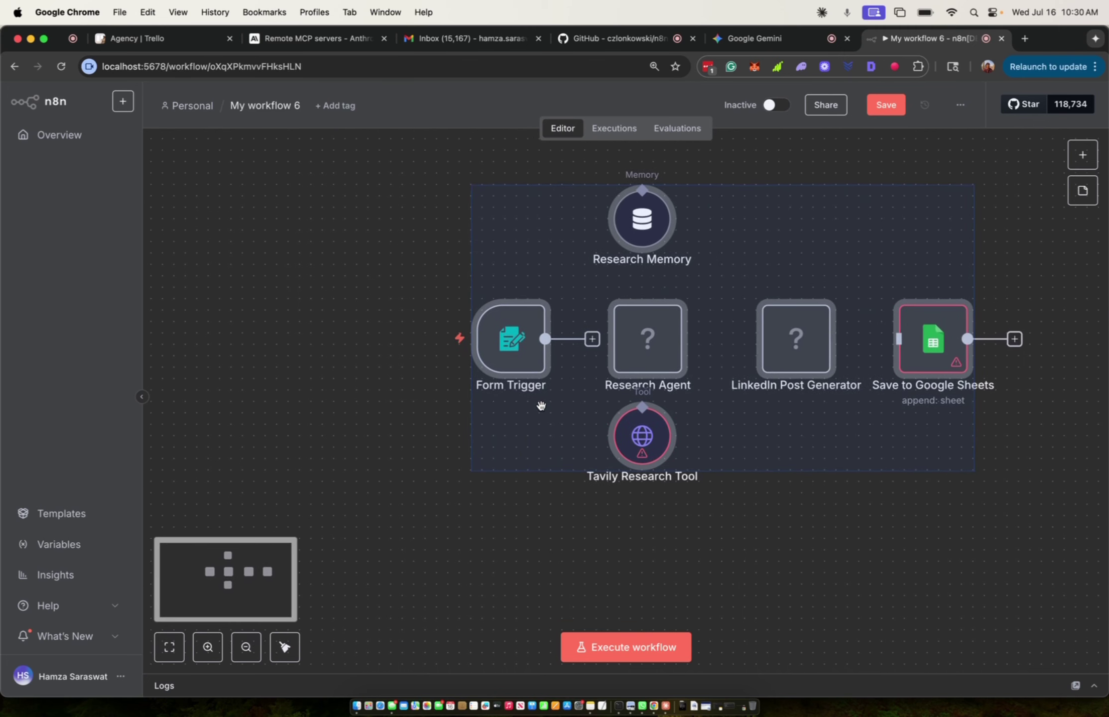
{"action": "left_click", "coordinate": [541, 406]}
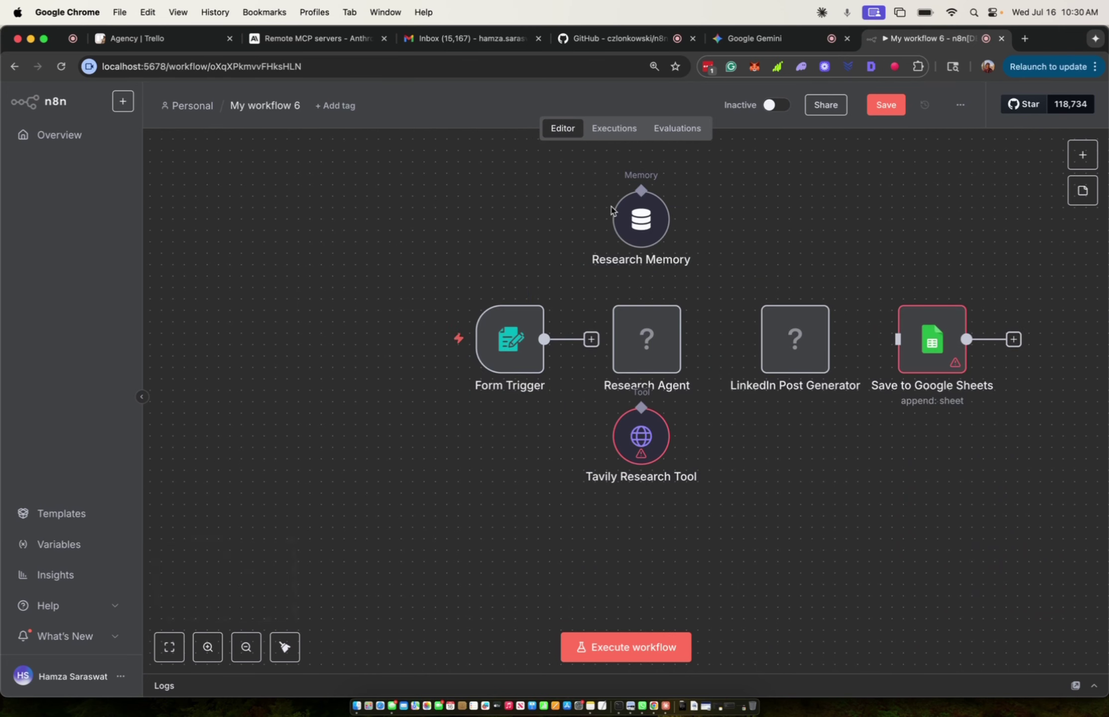
{"action": "left_click_drag", "start_coordinate": [618, 204], "coordinate": [532, 471]}
{"action": "left_click_drag", "start_coordinate": [631, 455], "coordinate": [825, 512]}
{"action": "left_click_drag", "start_coordinate": [550, 482], "coordinate": [663, 505]}
{"action": "scroll", "coordinate": [626, 401], "scroll_direction": "right", "scroll_amount": 3}
Send Claude a screenshot of the n8n canvas with the message "For some reason the agent nodes are not showing up"
{"action": "left_click_drag", "start_coordinate": [265, 193], "coordinate": [917, 595]}
{"action": "key", "text": "ctrl+Up"}
{"action": "left_click", "coordinate": [183, 321]}
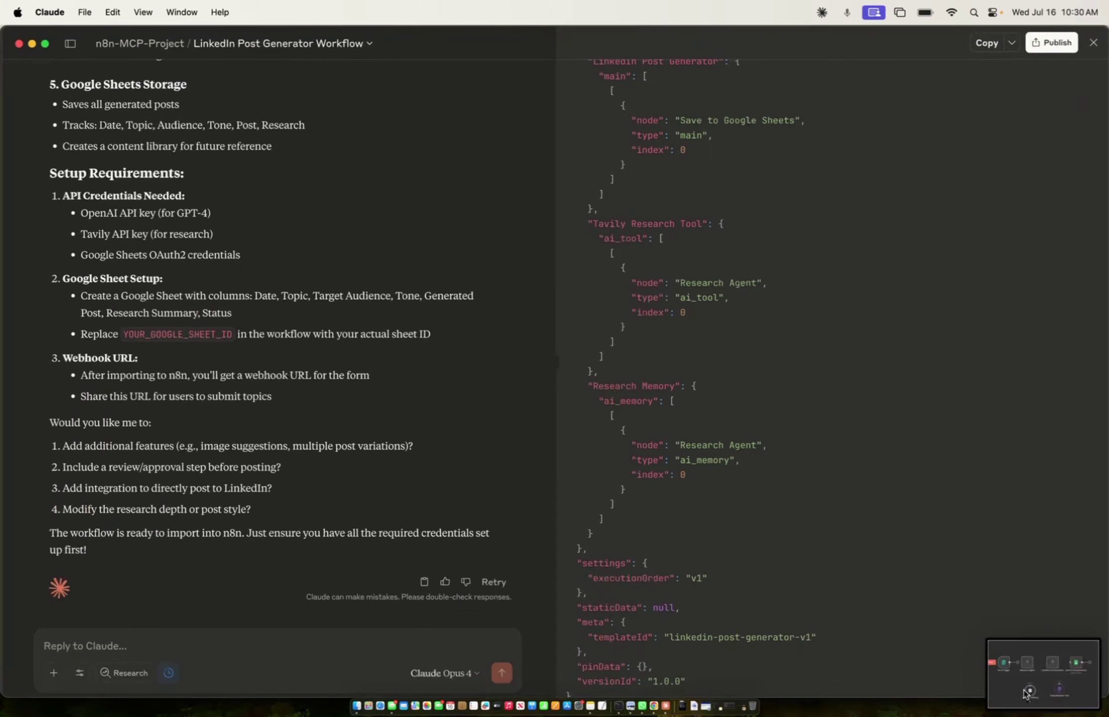
{"action": "left_click_drag", "start_coordinate": [1058, 689], "coordinate": [368, 663]}
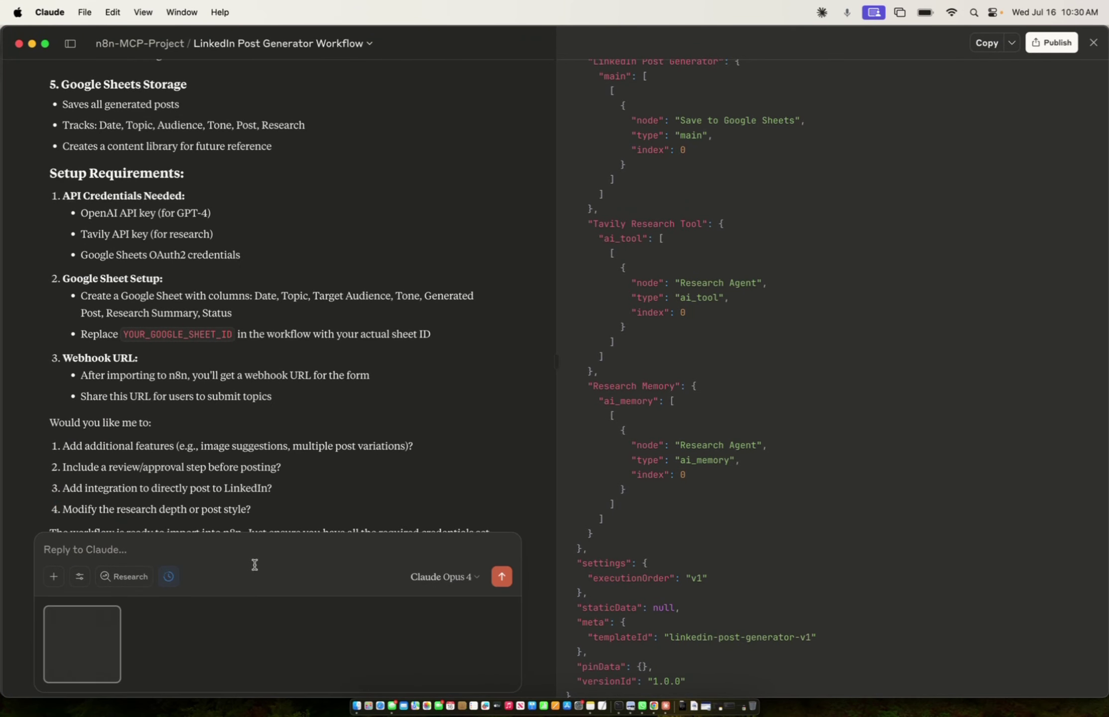
{"action": "type", "text": "For some reason the agent nodes are not showing up"}
{"action": "key", "text": "Return"}
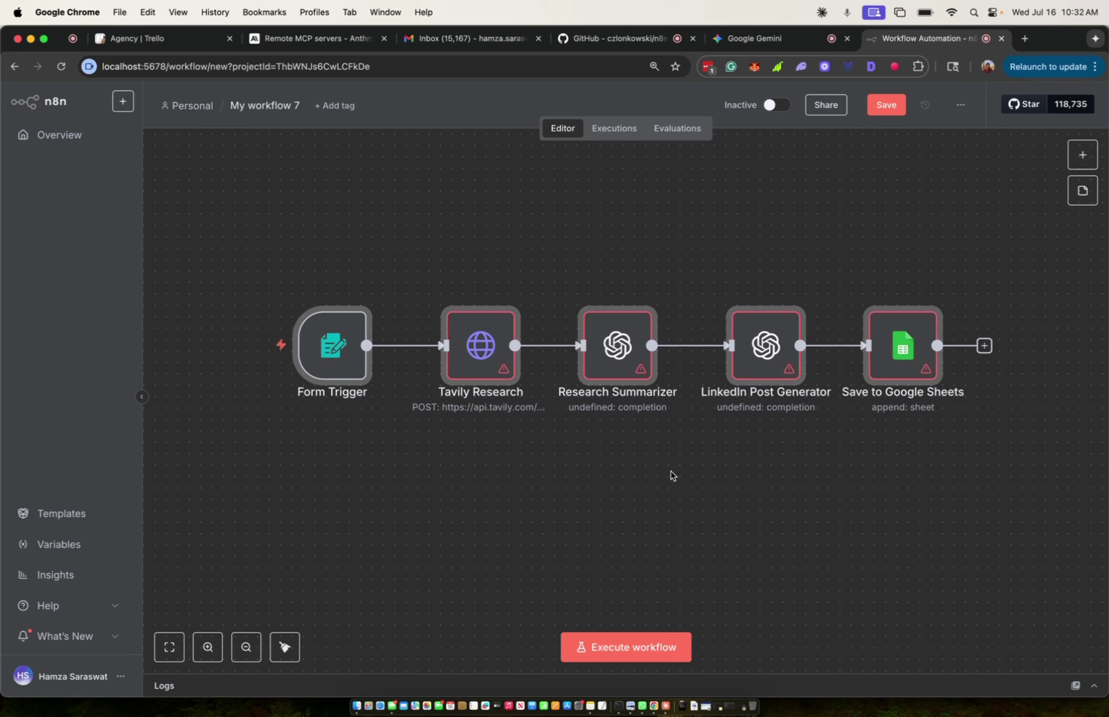
Save My workflow 7 and open the Tavily Research node
{"action": "left_click", "coordinate": [886, 106]}
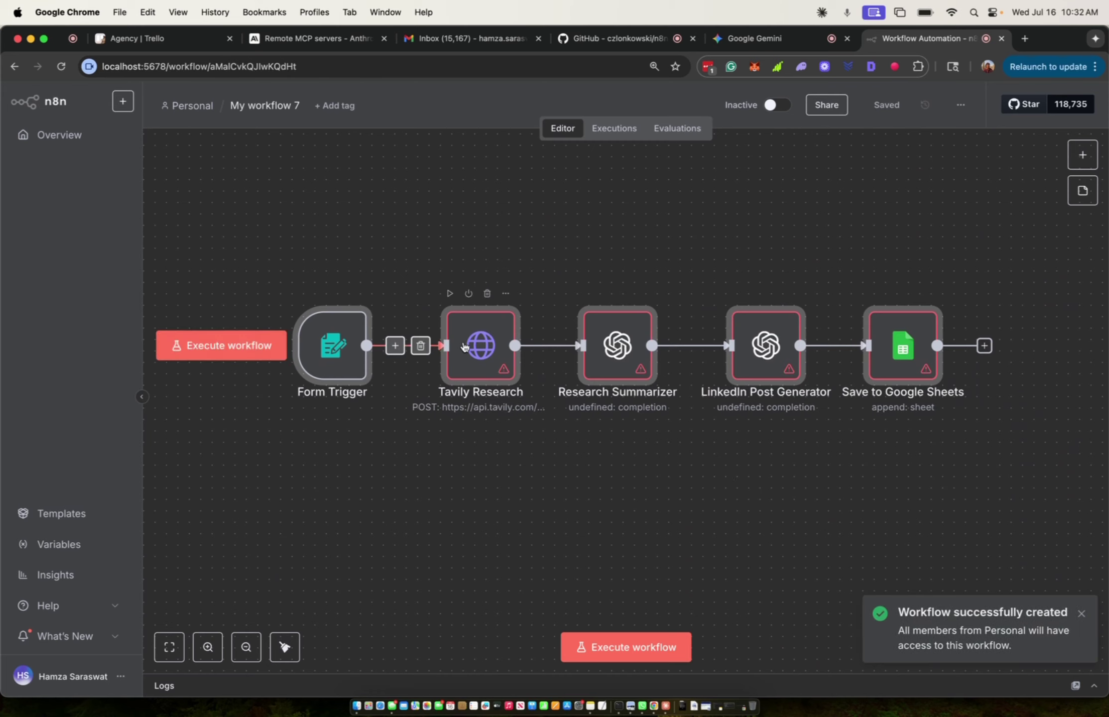
{"action": "double_click", "coordinate": [461, 344]}
Copy the first LinkedIn Post Generator Workflow code from Claude and paste it into My workflow 7 in n8n in place of the existing nodes
{"action": "key", "text": "super+Tab"}
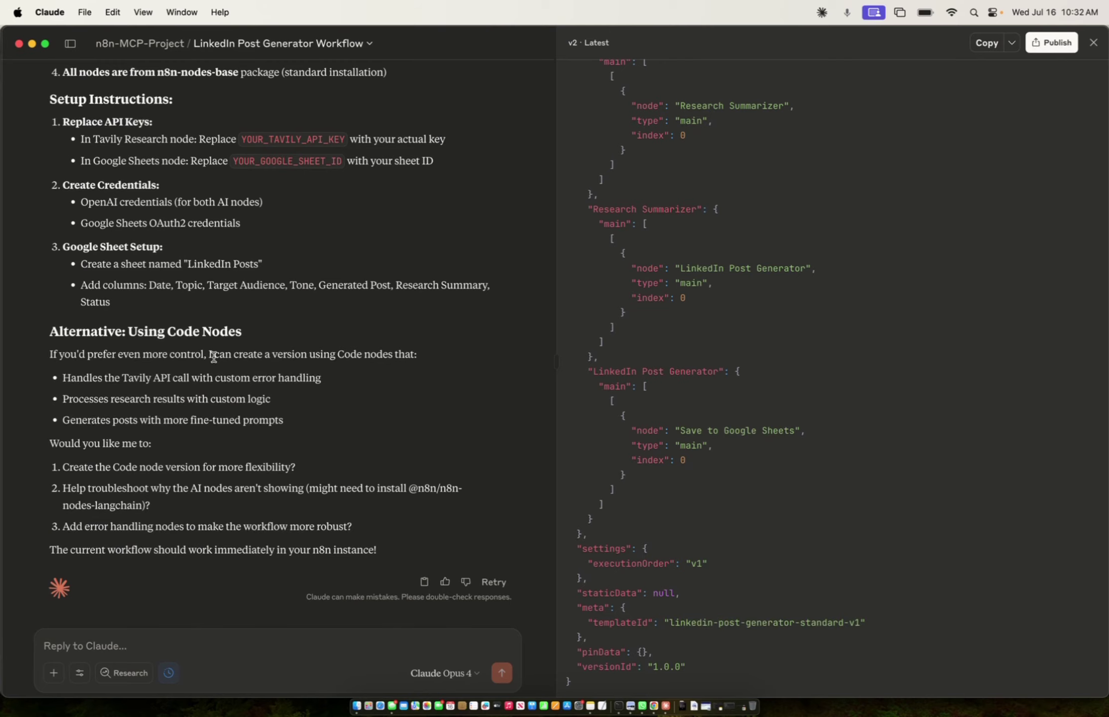
{"action": "scroll", "coordinate": [214, 358], "scroll_direction": "up", "scroll_amount": 20}
{"action": "scroll", "coordinate": [214, 361], "scroll_direction": "up", "scroll_amount": 15}
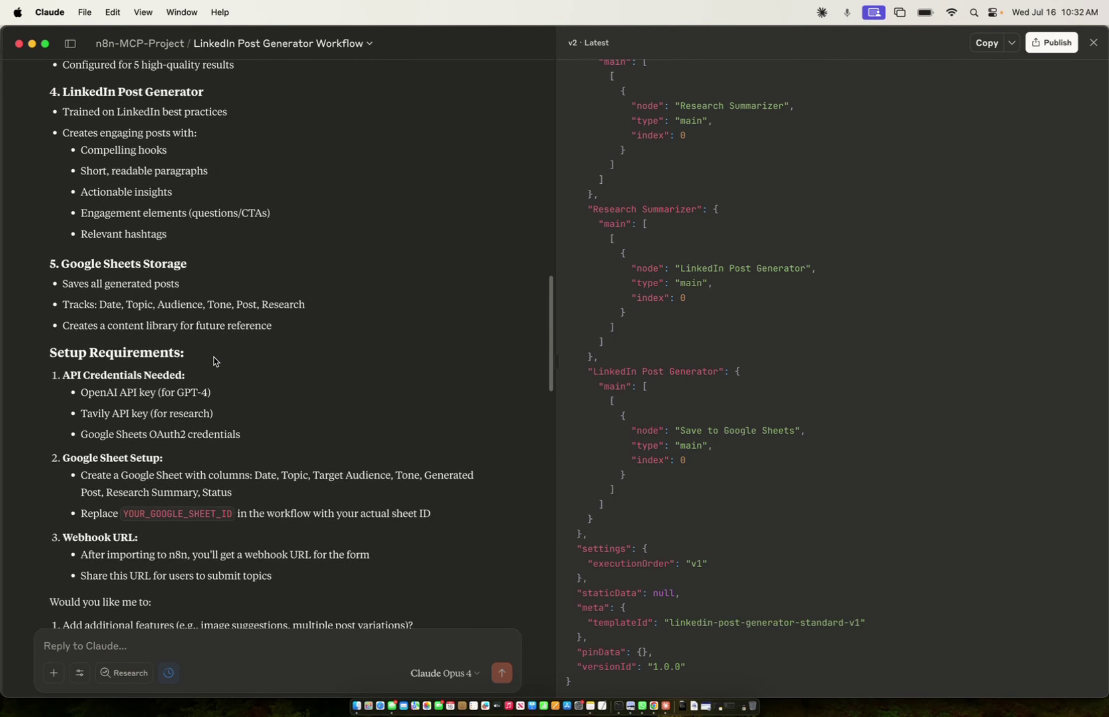
{"action": "scroll", "coordinate": [214, 357], "scroll_direction": "up", "scroll_amount": 8}
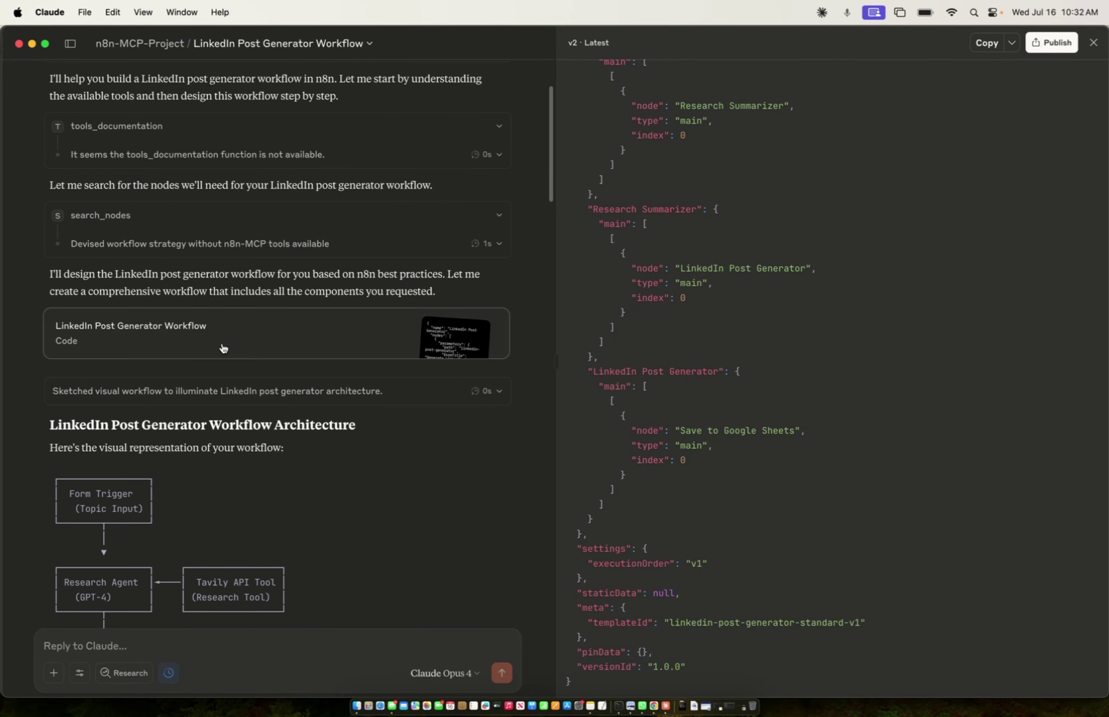
{"action": "left_click", "coordinate": [223, 347]}
{"action": "left_click", "coordinate": [986, 44]}
{"action": "key", "text": "super+Tab"}
{"action": "key", "text": "super+v"}
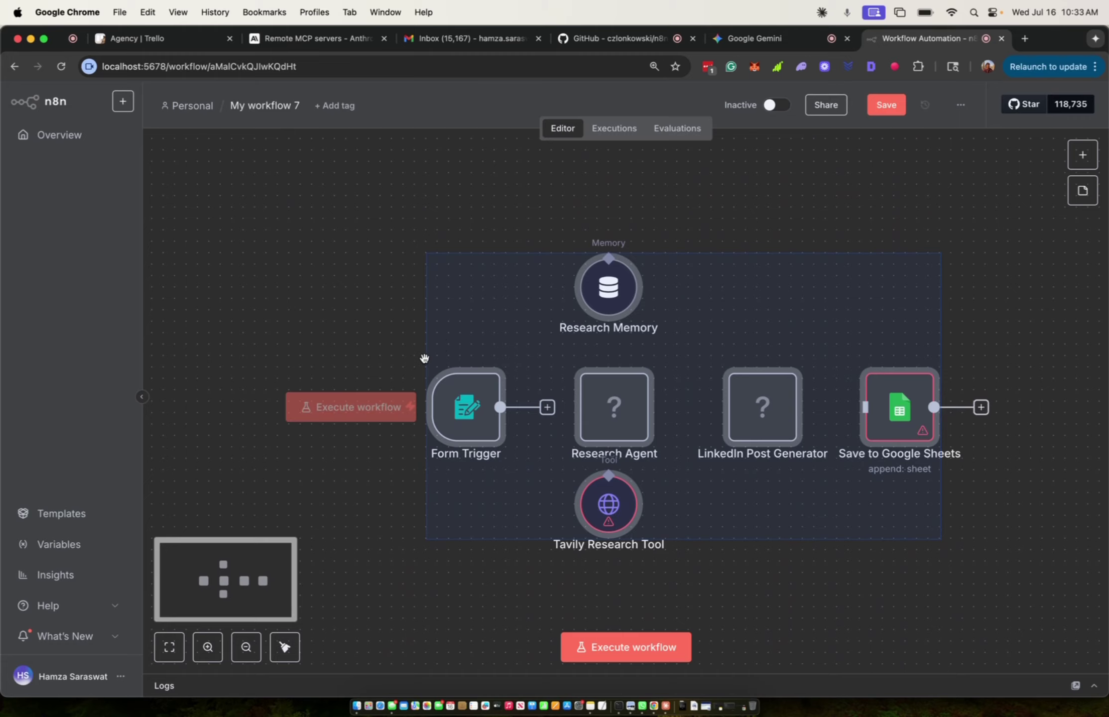
{"action": "left_click", "coordinate": [363, 369]}
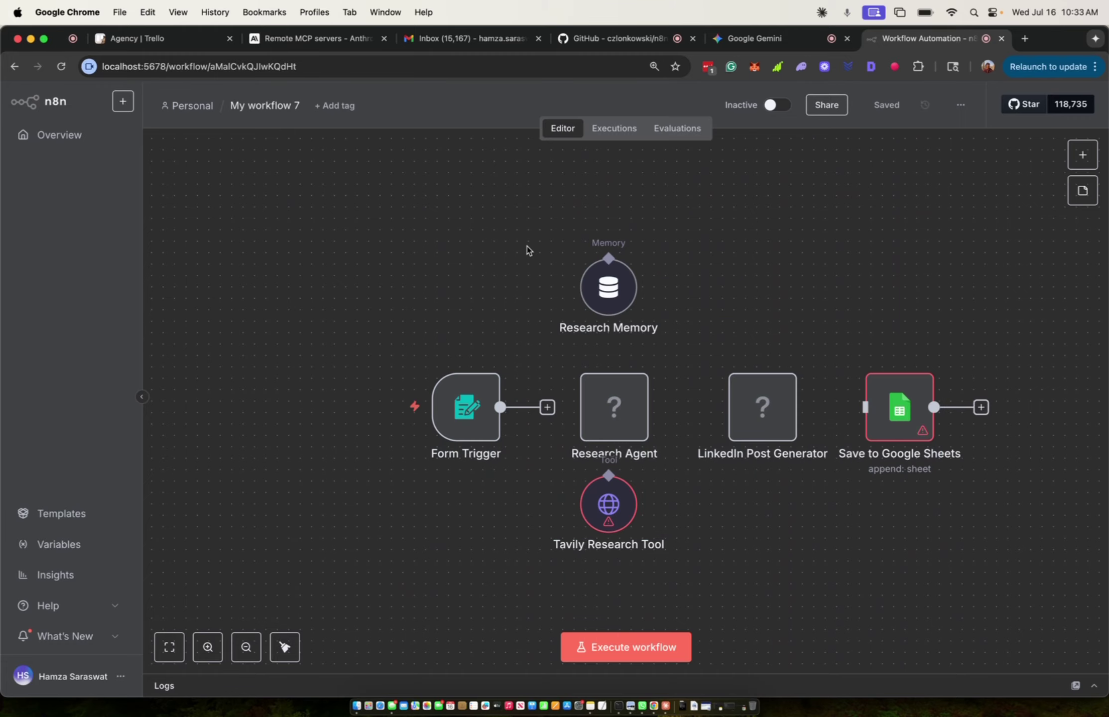
{"action": "scroll", "coordinate": [527, 246], "scroll_direction": "down", "scroll_amount": 3}
Switch to Claude and send "I still want the agent nodes. Reconfigre the workflow so that the agent nodes are there"
{"action": "key", "text": "ctrl+Up"}
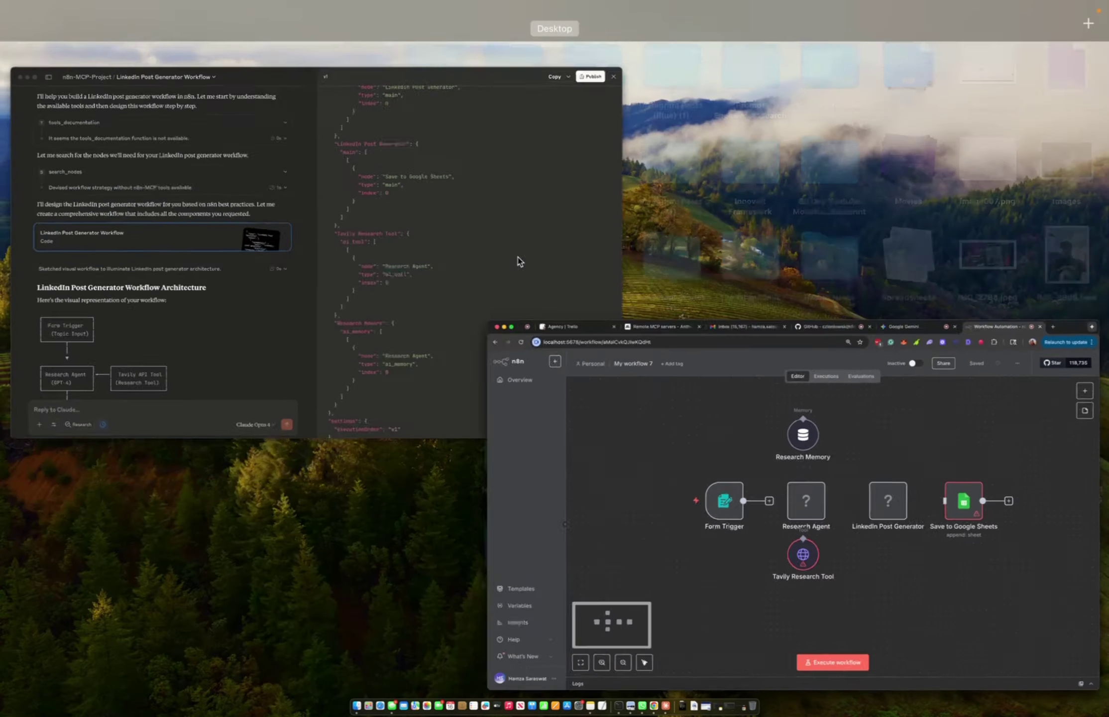
{"action": "left_click", "coordinate": [170, 346]}
{"action": "scroll", "coordinate": [318, 439], "scroll_direction": "down", "scroll_amount": 15}
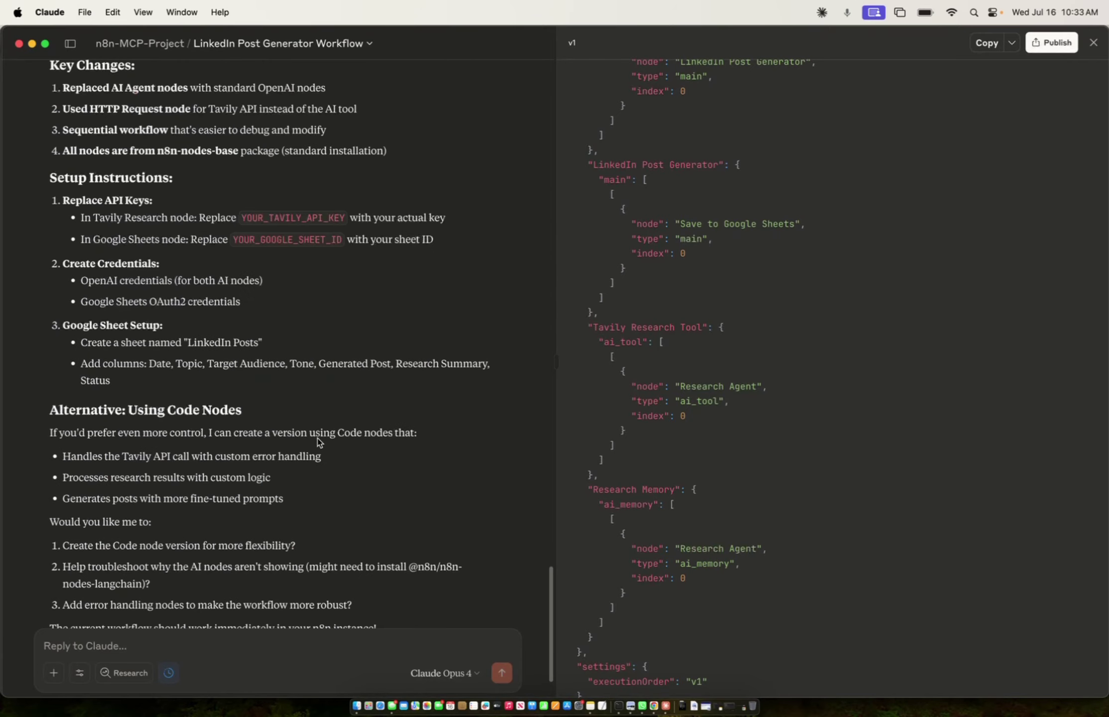
{"action": "left_click", "coordinate": [235, 635]}
{"action": "type", "text": "I s"}
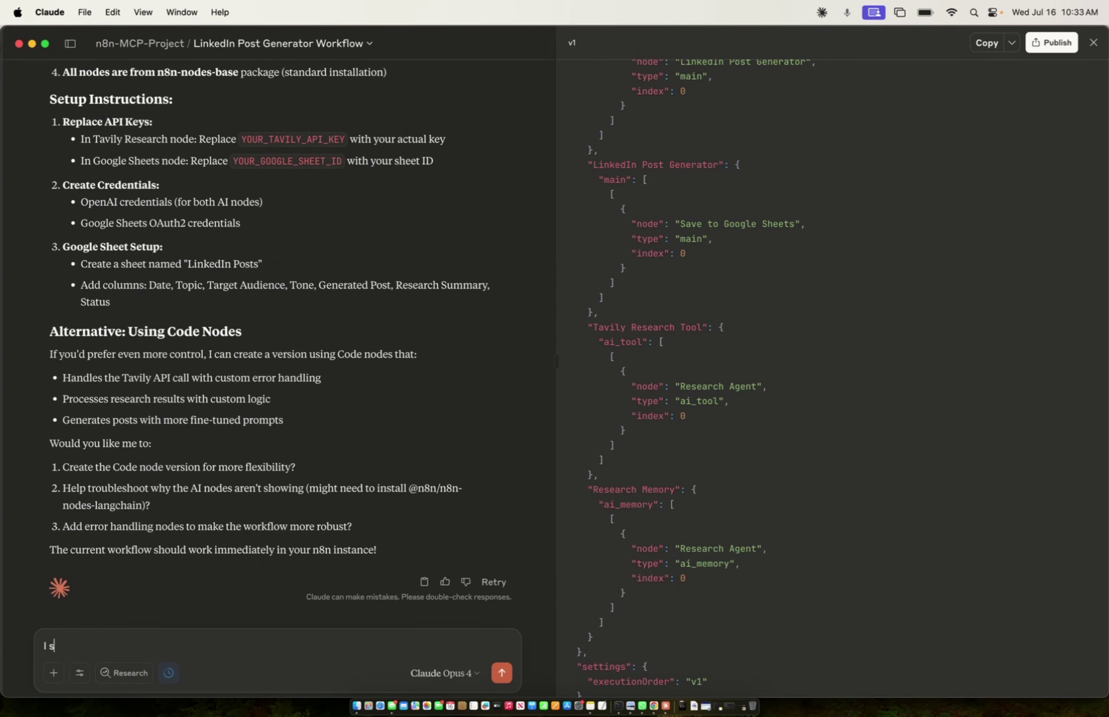
{"action": "type", "text": "till want the agent nodes."}
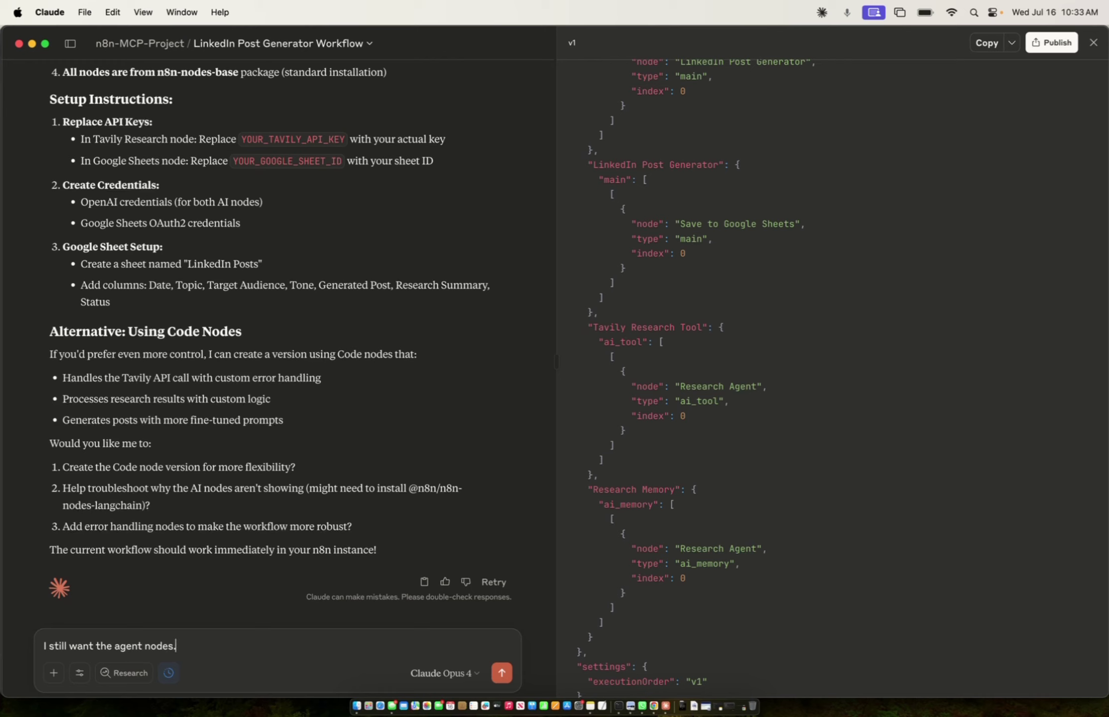
{"action": "type", "text": " Reconfig"}
{"action": "key", "text": "BackSpace"}
{"action": "type", "text": "re the workflow"}
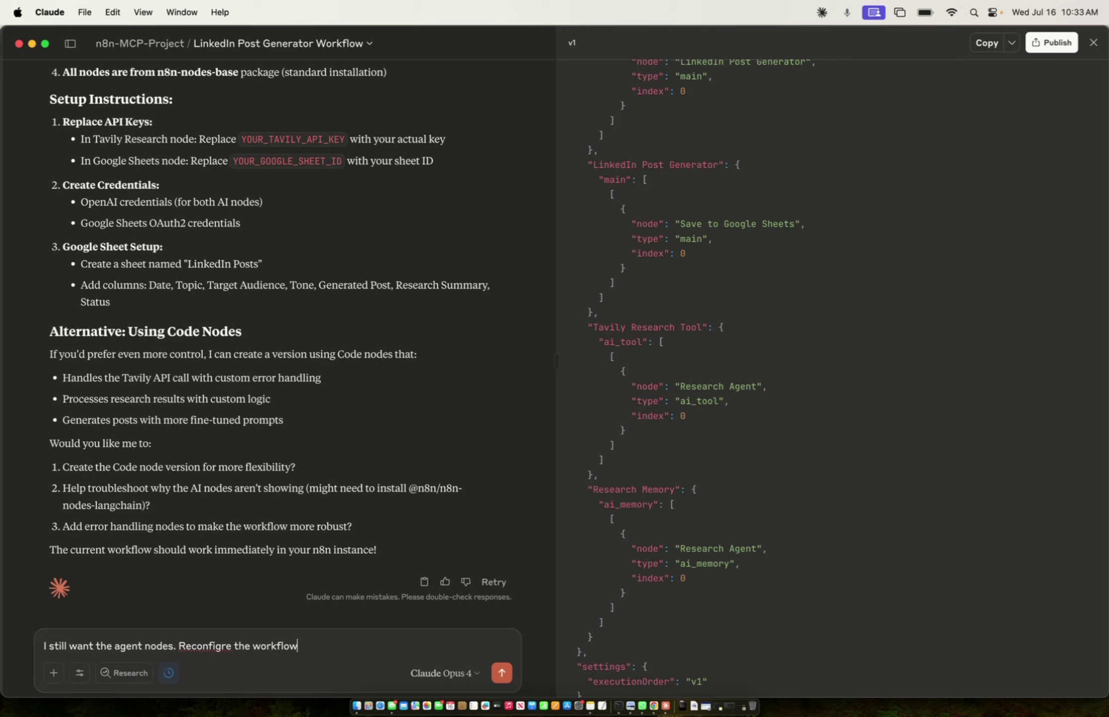
{"action": "type", "text": " so that the agent nodes are there"}
{"action": "key", "text": "Return"}
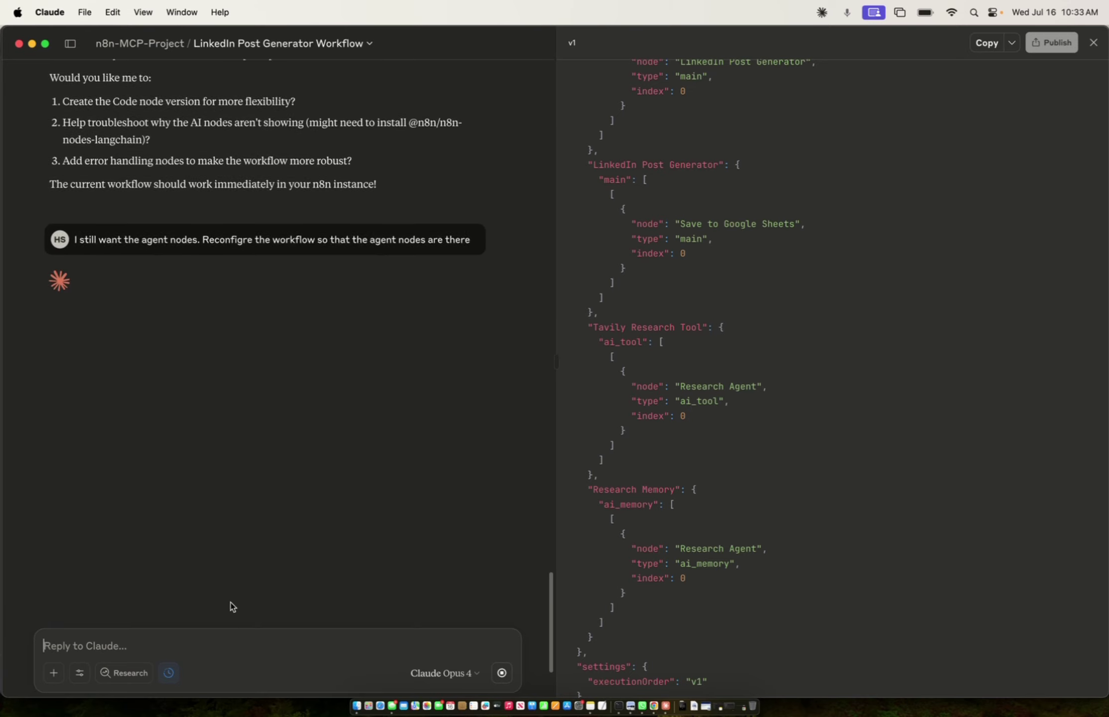
Return to the n8n canvas in Chrome and examine the Form Trigger node's form title, description and field parameters
{"action": "key", "text": "ctrl+Up"}
{"action": "left_click", "coordinate": [744, 512]}
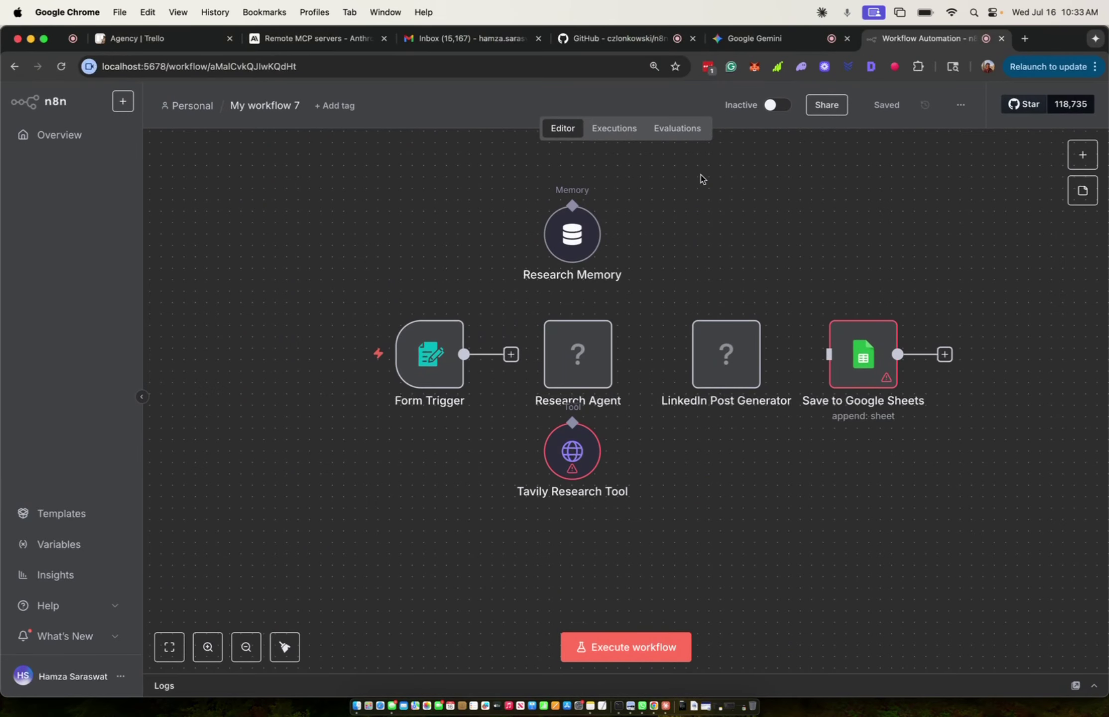
{"action": "left_click", "coordinate": [587, 357]}
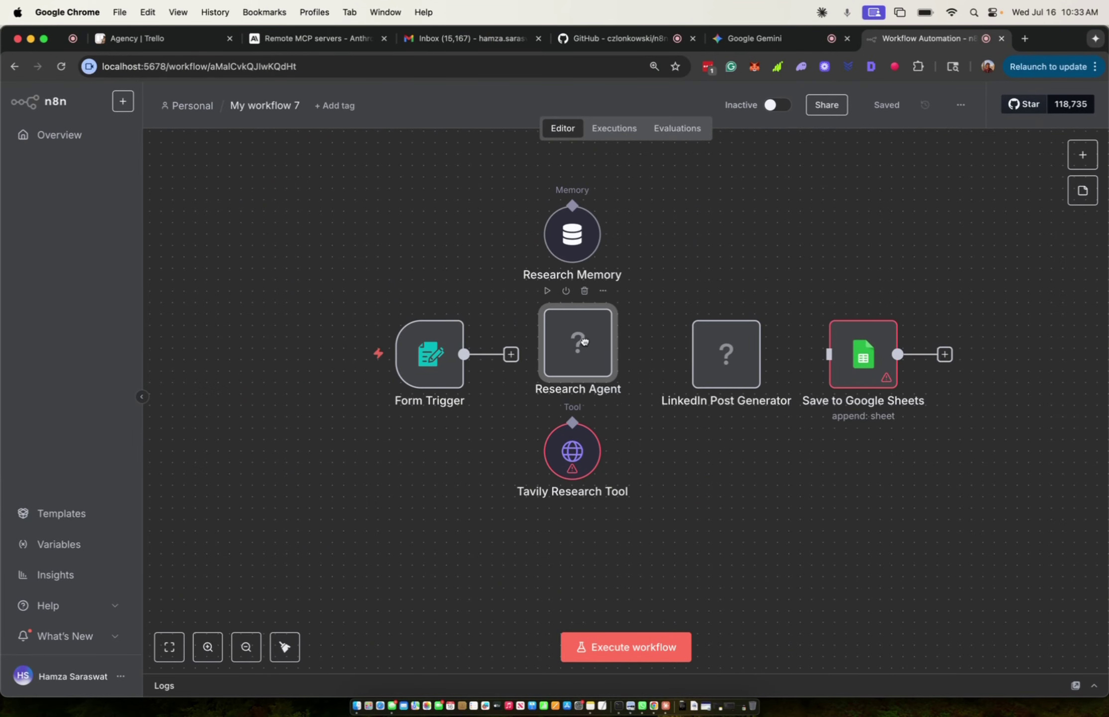
{"action": "double_click", "coordinate": [430, 354]}
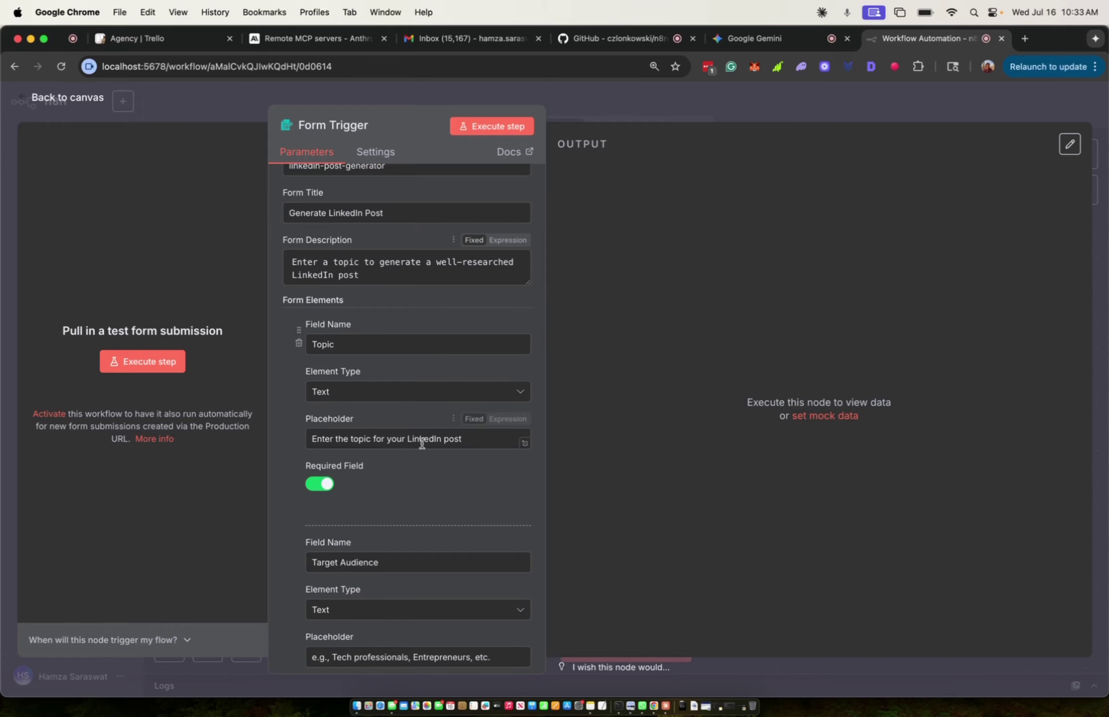
{"action": "scroll", "coordinate": [421, 440], "scroll_direction": "down", "scroll_amount": 7}
{"action": "scroll", "coordinate": [421, 447], "scroll_direction": "down", "scroll_amount": 5}
{"action": "left_click", "coordinate": [627, 97]}
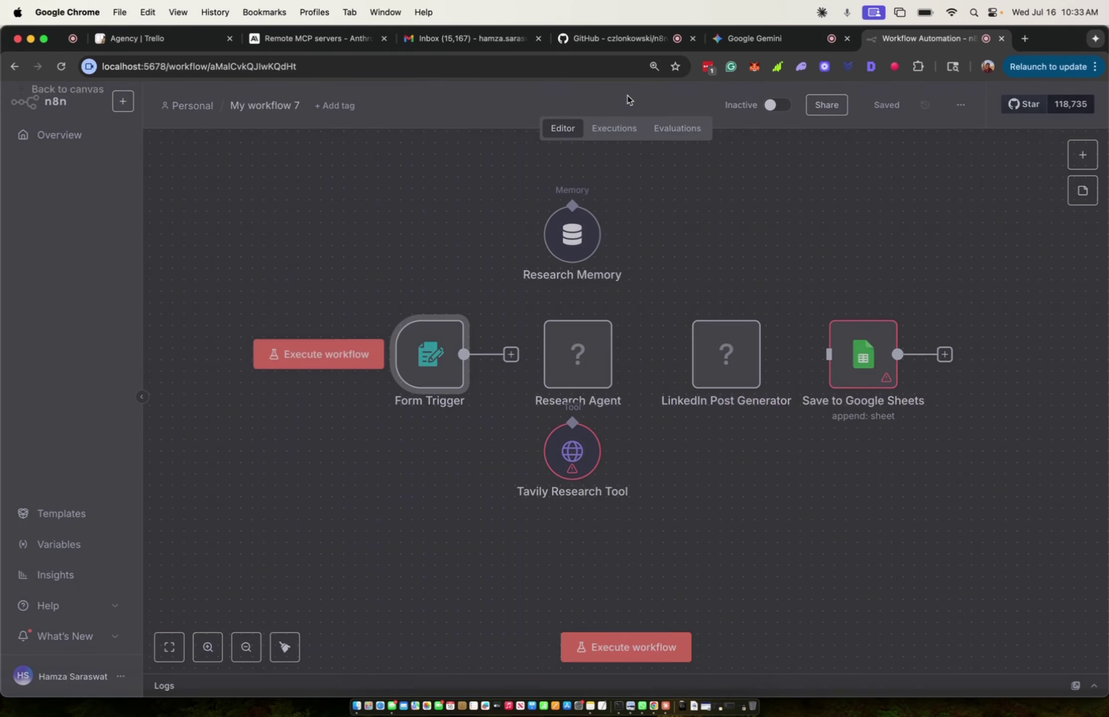
Move the Tavily Research Tool node slightly lower and open the Research Agent node's details
{"action": "left_click_drag", "start_coordinate": [577, 442], "coordinate": [578, 476]}
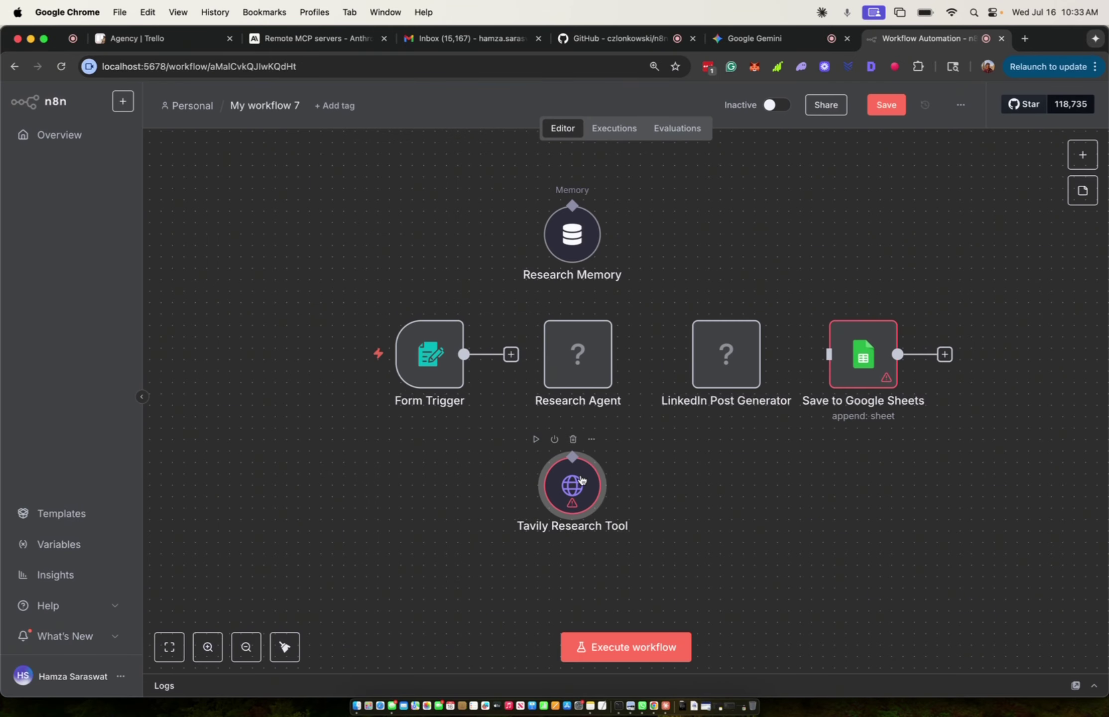
{"action": "double_click", "coordinate": [578, 374]}
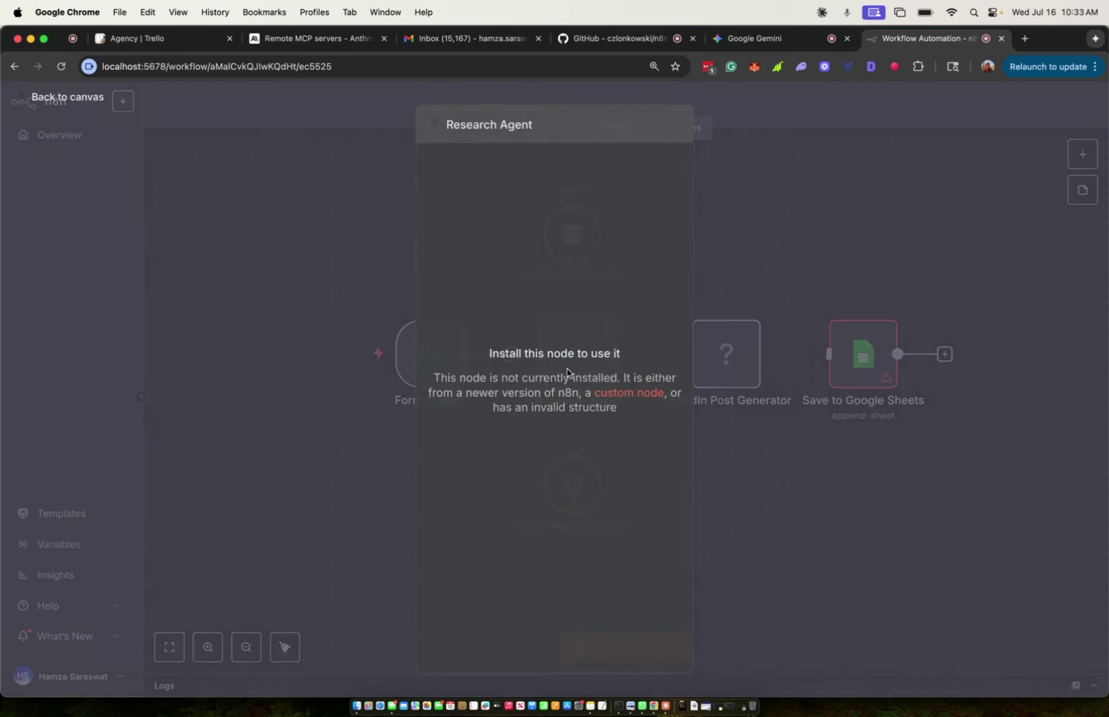